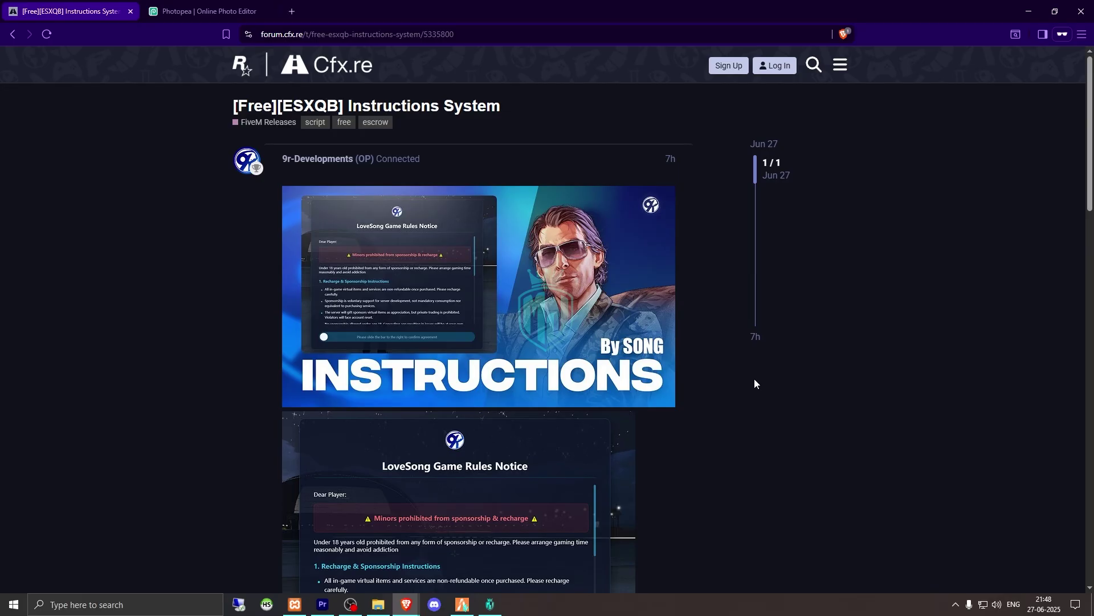
Open the Instructions System's Tebex package page in a new tab from the forum post's "Get here" link and view it
scroll(755, 379, down, 15)
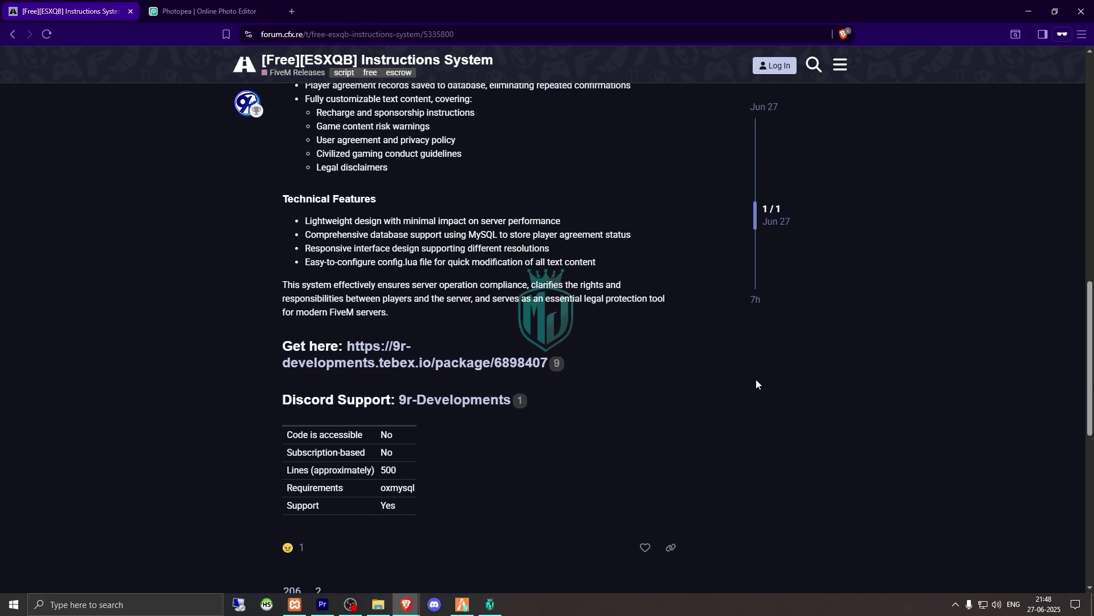
right_click(412, 358)
click(490, 371)
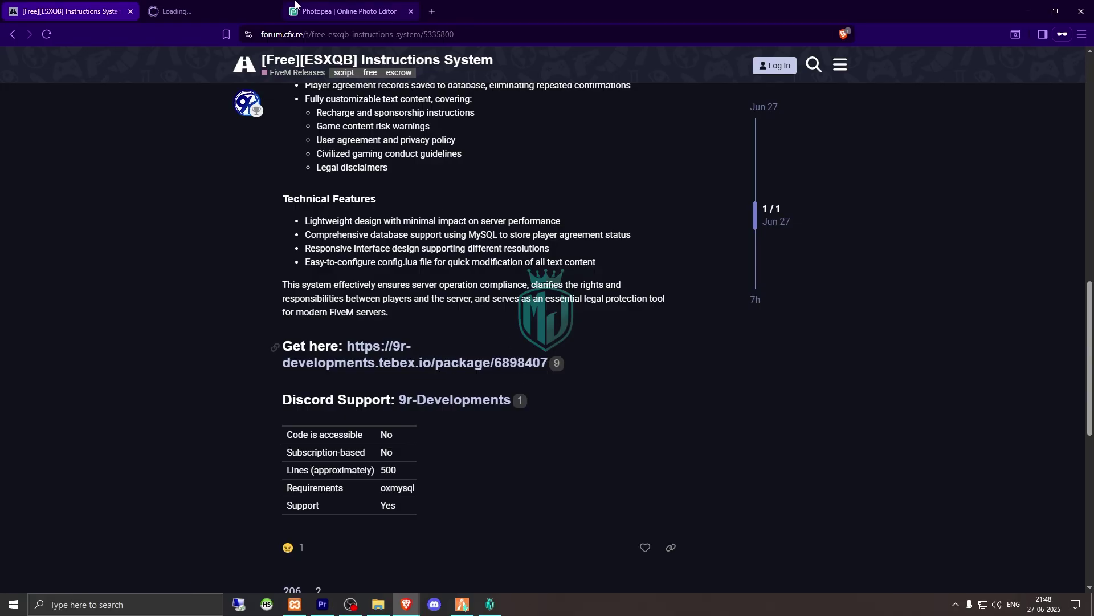
click(216, 9)
scroll(525, 293, down, 2)
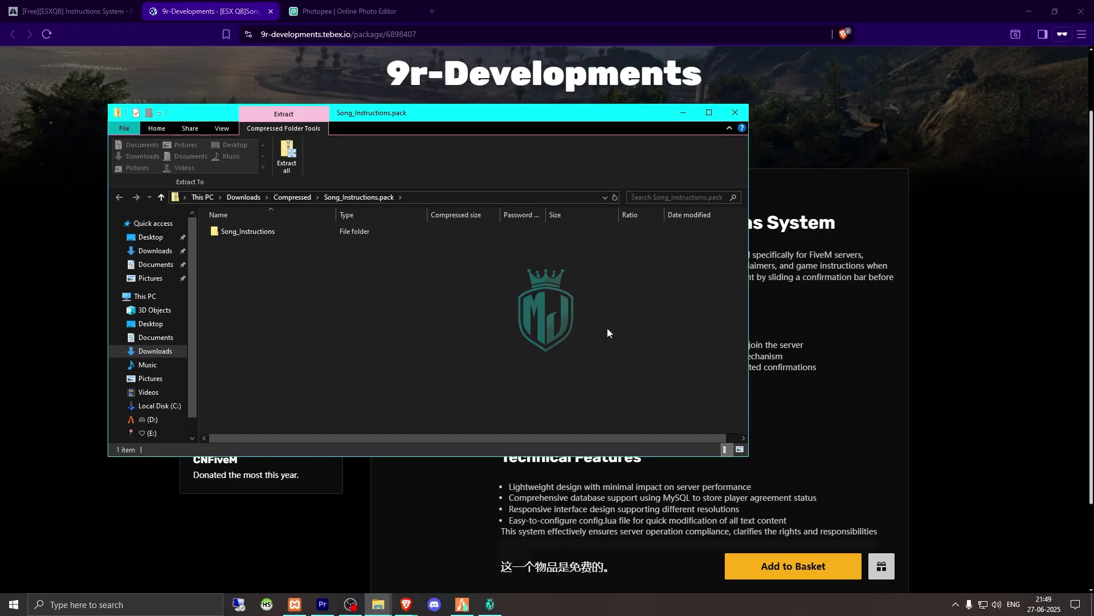
Copy the Song_Instructions folder from the downloaded archive into the QBCore server's resources folder
click(278, 235)
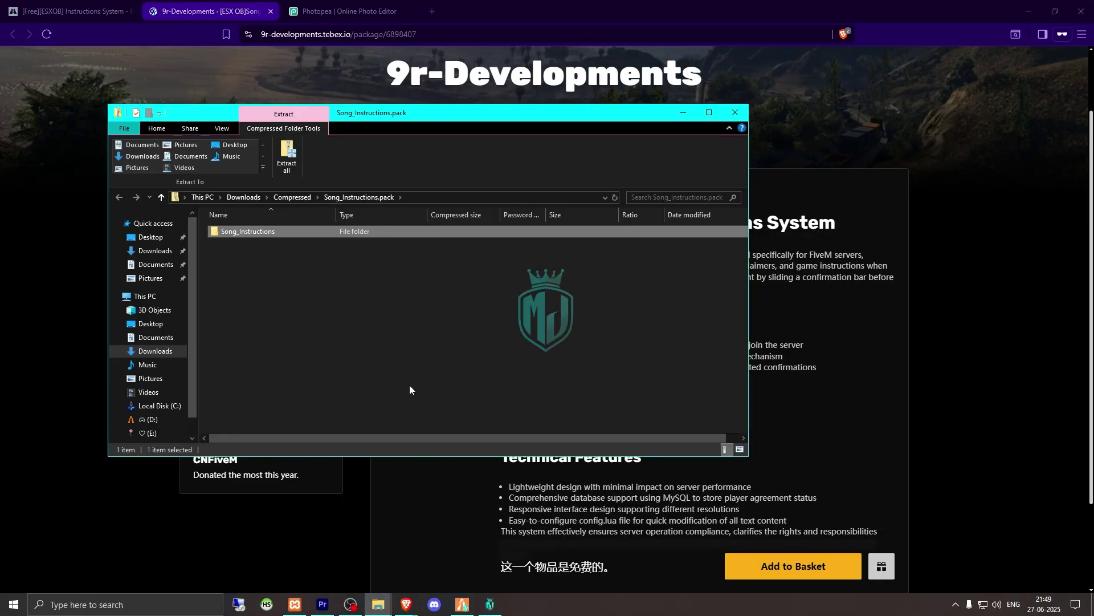
drag(390, 595, 634, 498)
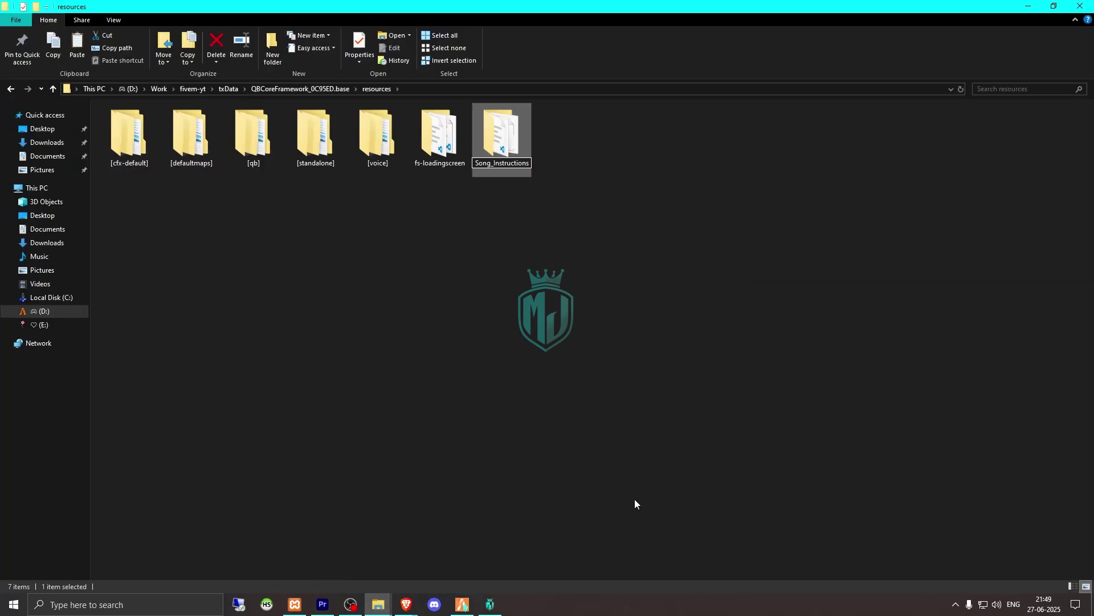
Open server.cfg from the server's base folder and complete the empty ensure line above the permissions as "ensure Song_Instructions"
click(301, 89)
double_click(389, 147)
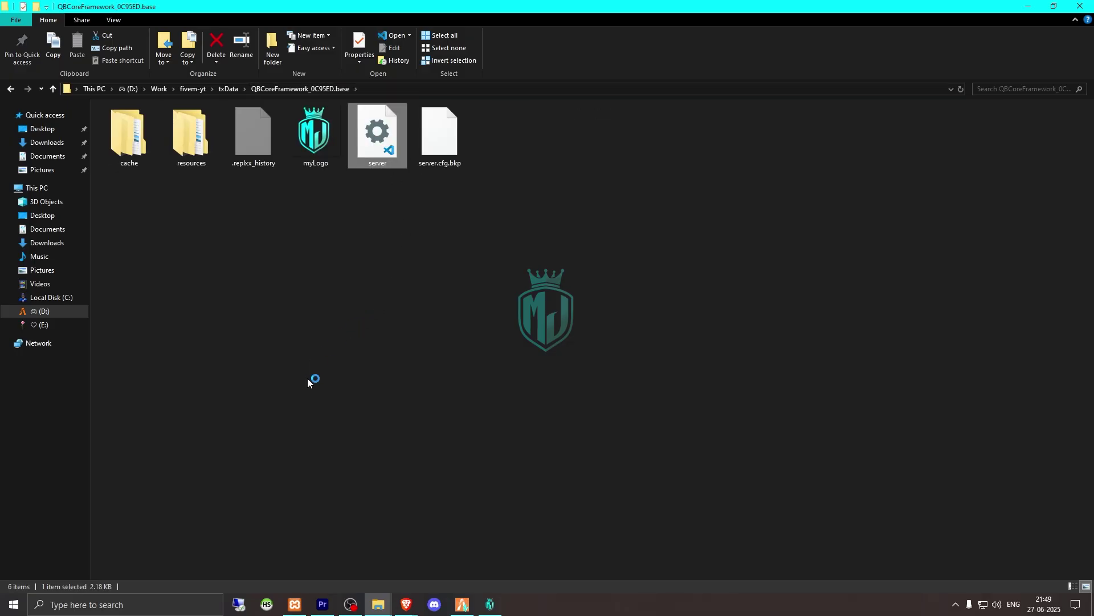
scroll(313, 374, down, 10)
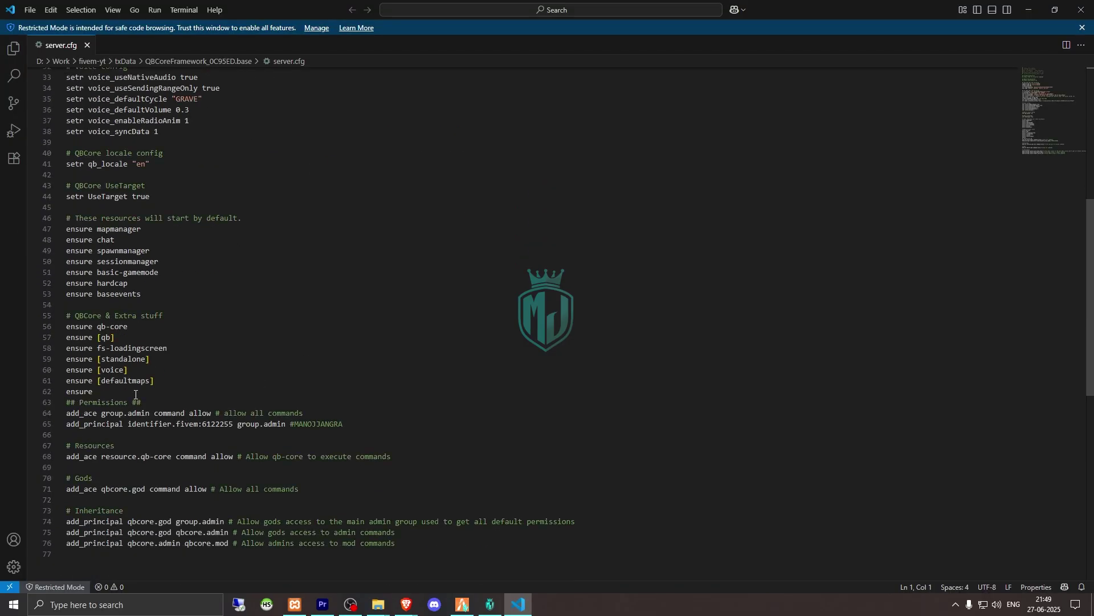
click(135, 395)
text(Song_Instructions)
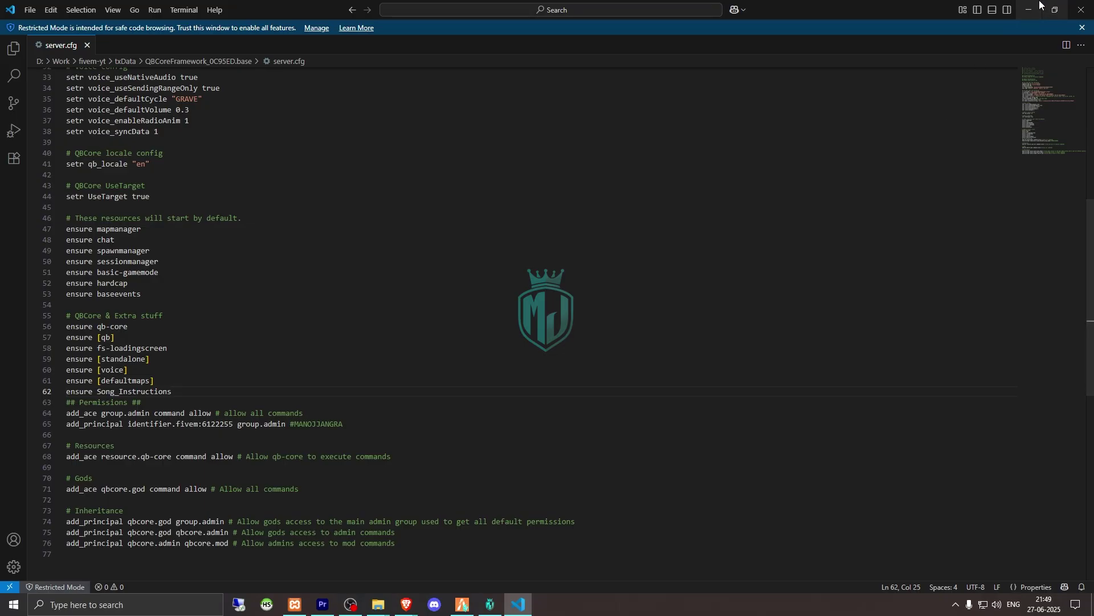
click(1030, 8)
Open the Song_Instructions install SQL file in HeidiSQL and run it on the qbcoreframework_0c95ed database
double_click(191, 137)
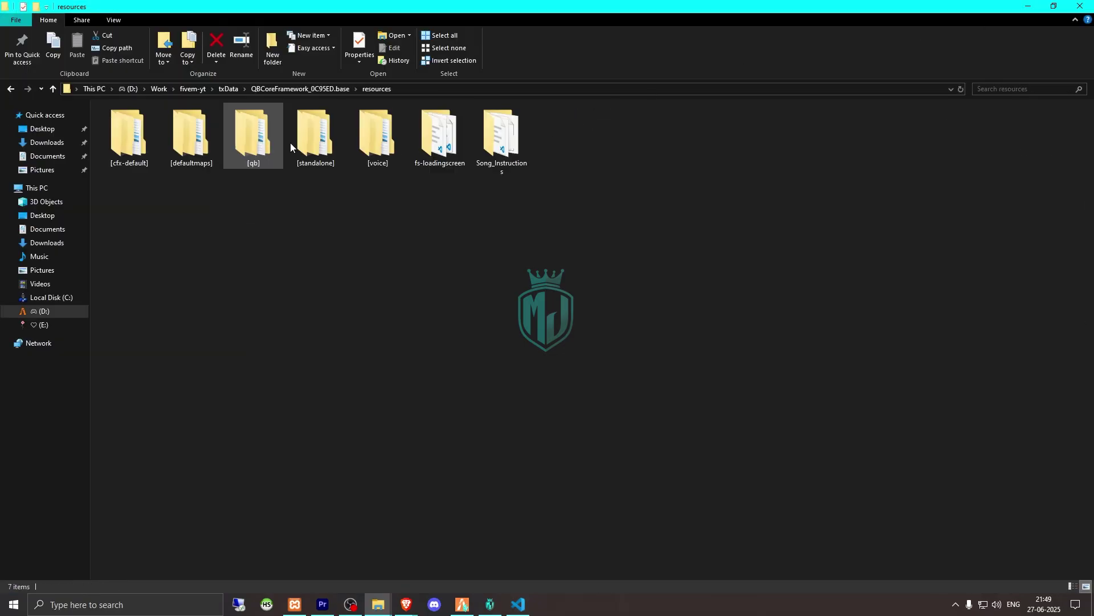
double_click(502, 134)
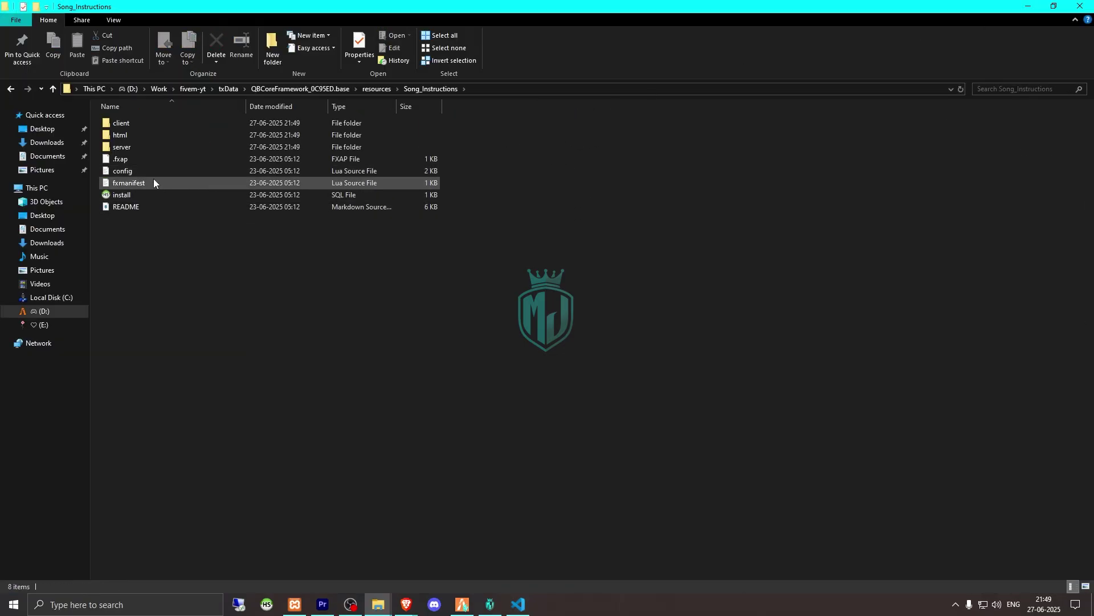
click(158, 194)
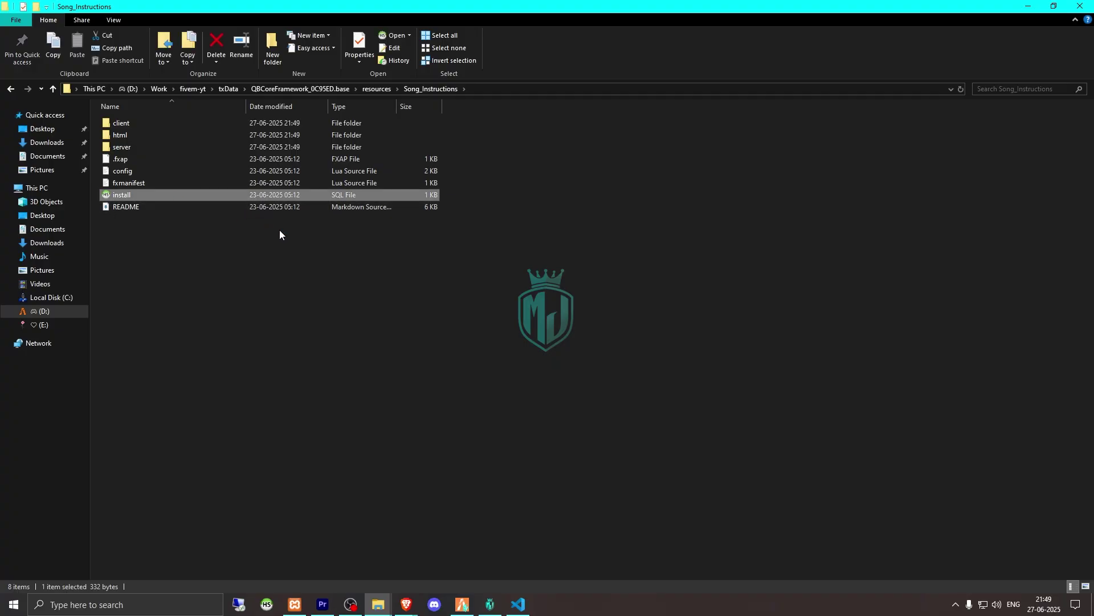
key(Return)
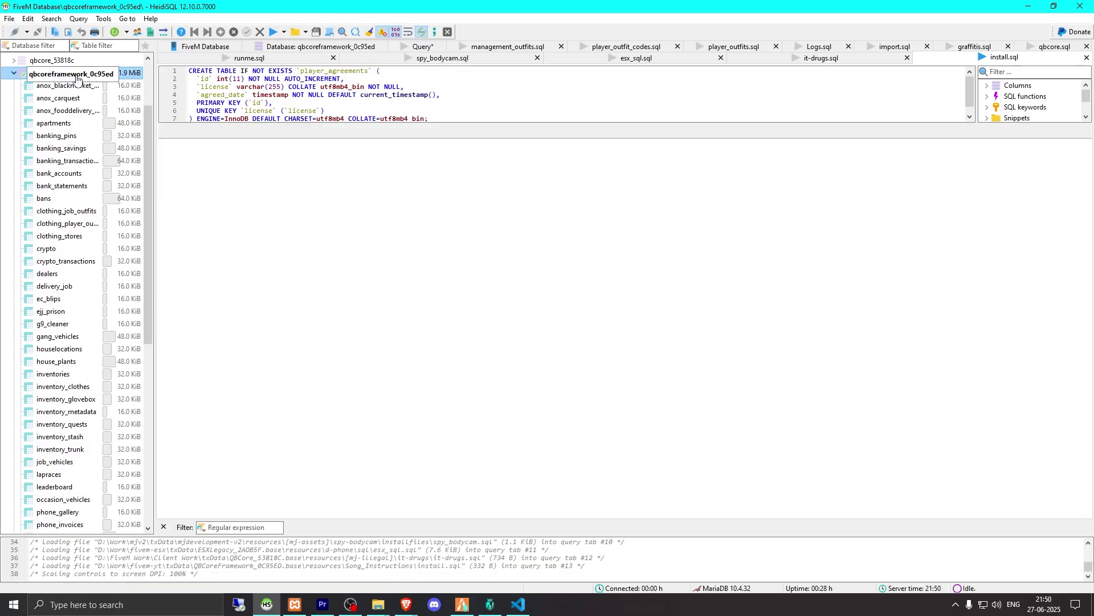
click(272, 34)
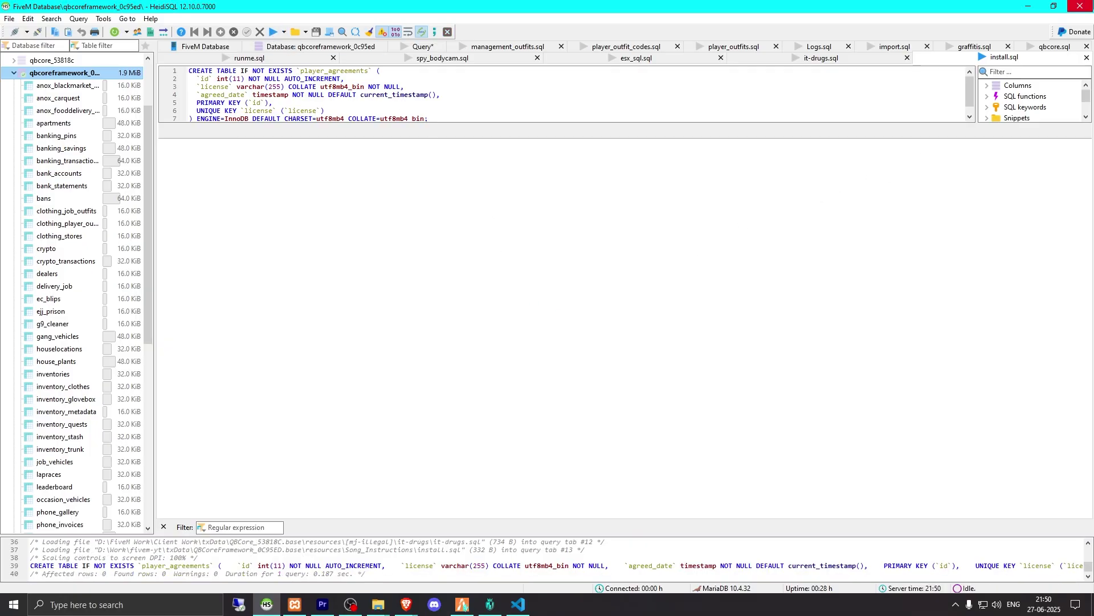
Return to the Song_Instructions folder, open its config file and set Config.Framework to 'qb'
key(alt+Tab)
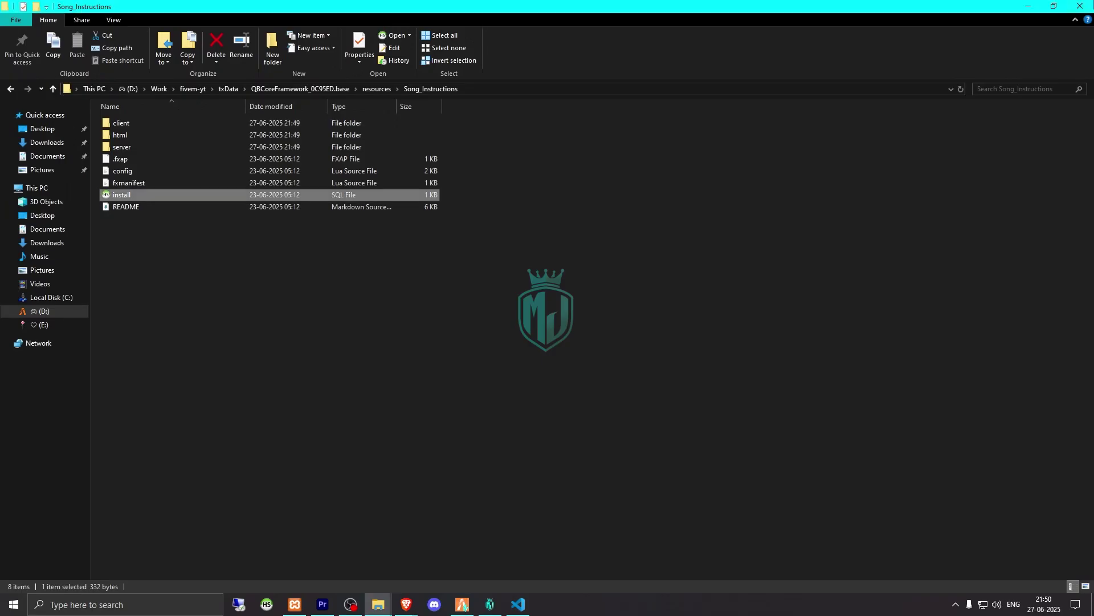
double_click(205, 171)
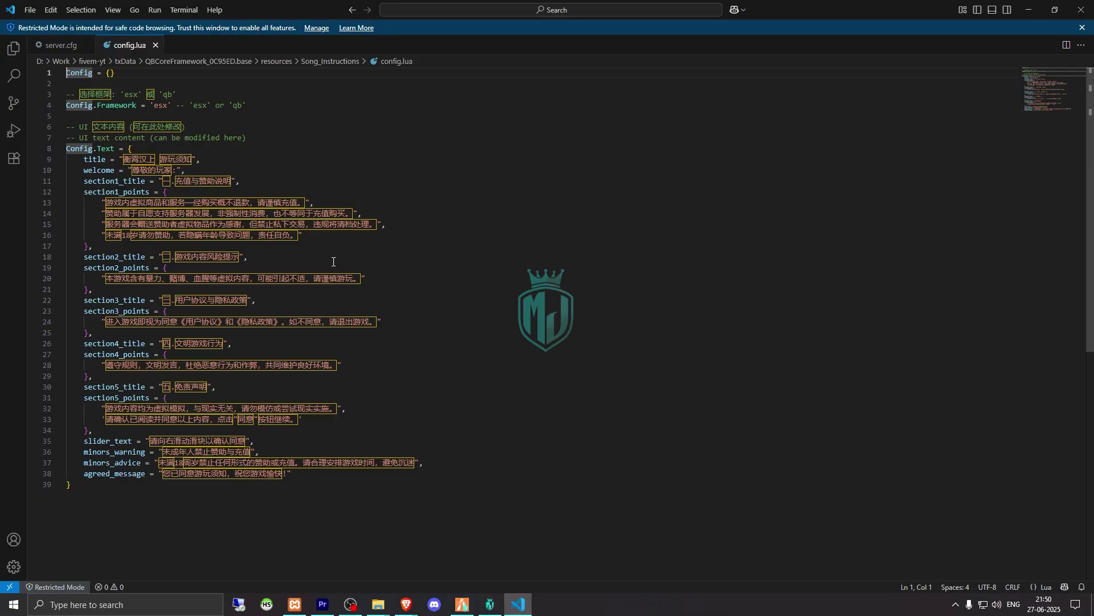
click(331, 127)
double_click(236, 108)
key(ctrl+c)
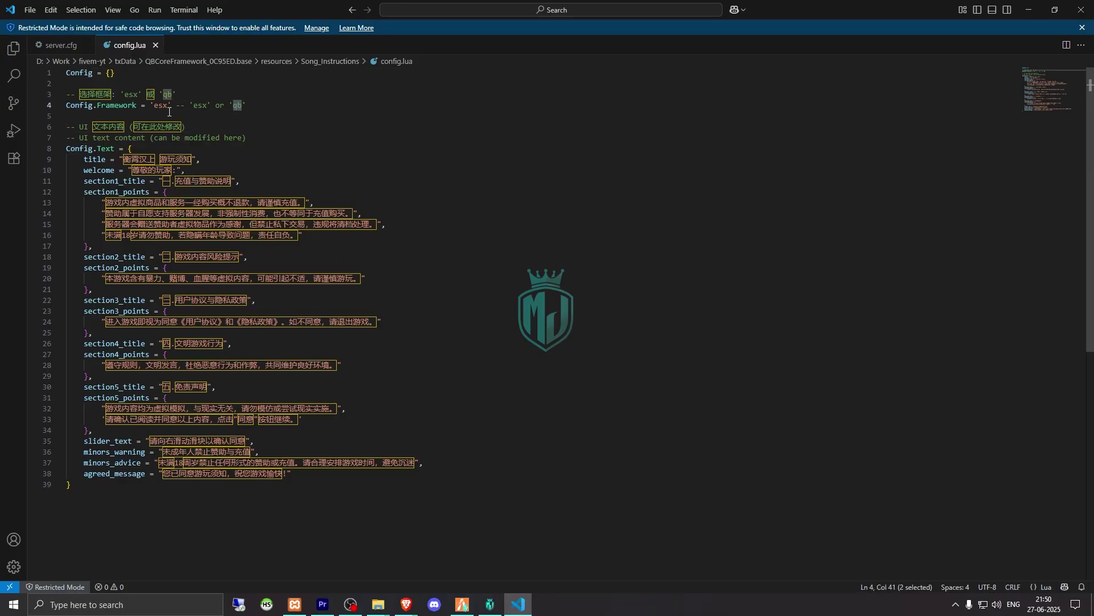
double_click(166, 106)
key(ctrl+v)
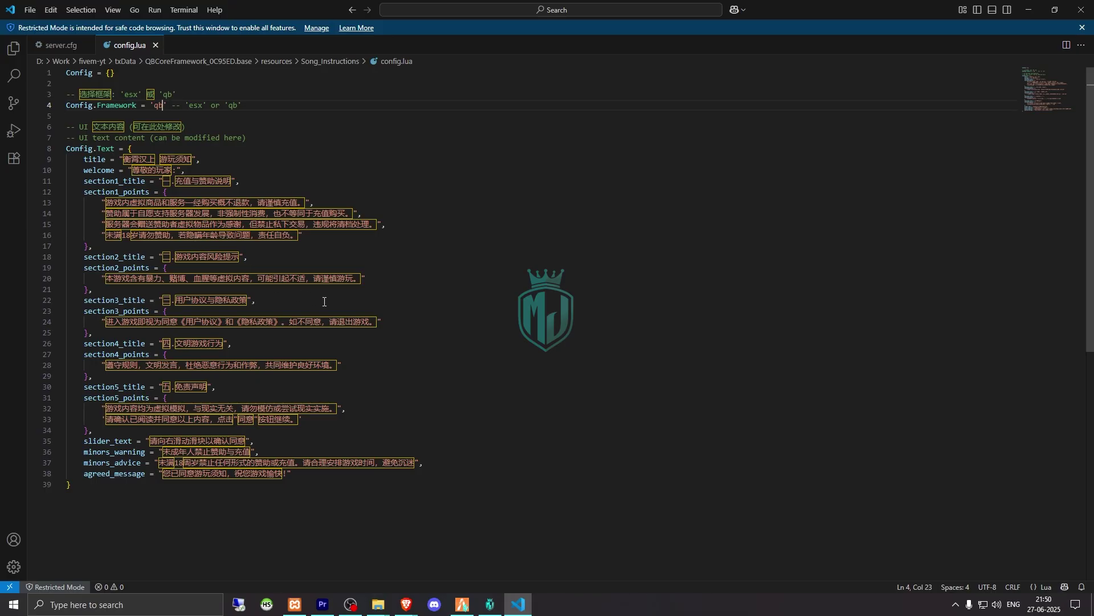
scroll(324, 302, down, 3)
scroll(325, 310, up, 3)
mouse_move(224, 199)
click(234, 311)
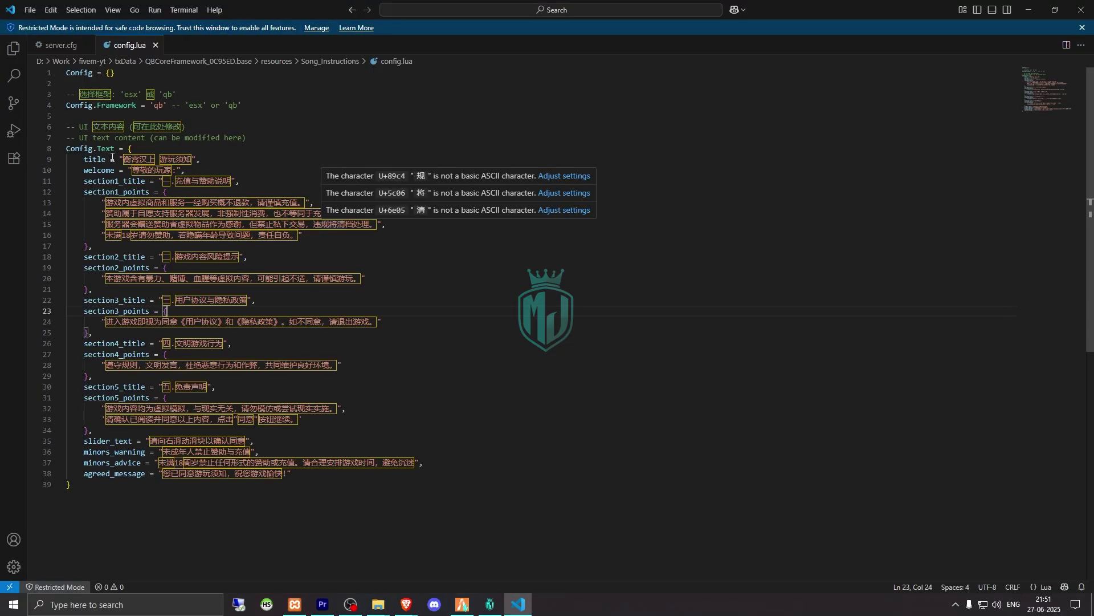
Translate the Chinese title text from config.lua into English in Google Translate, without its opening quote, and copy the translation
drag(120, 159, 193, 159)
key(ctrl+c)
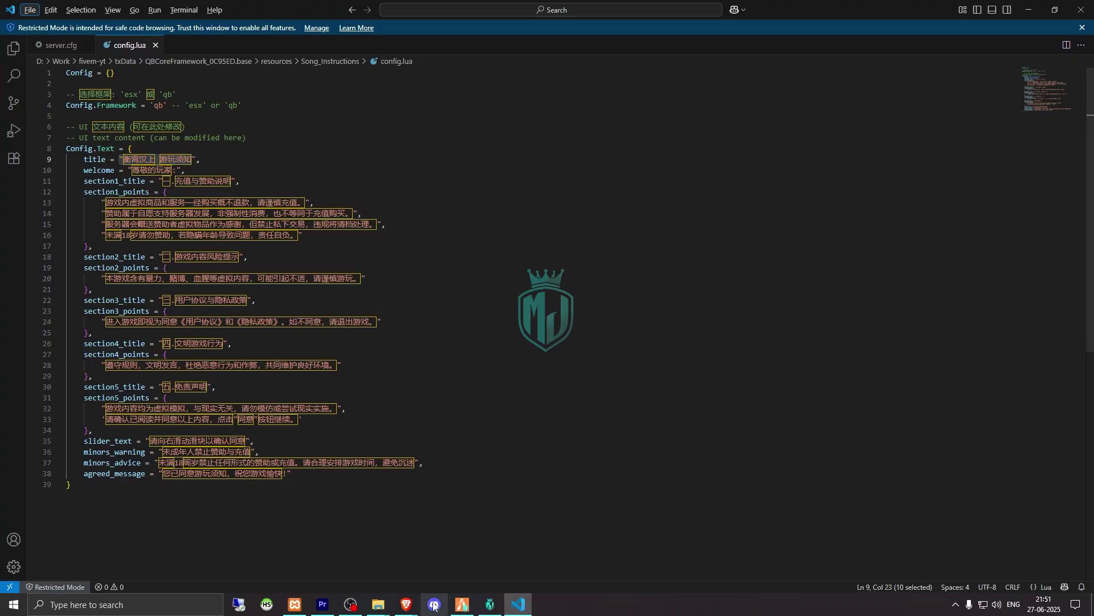
key(alt+Tab)
key(ctrl+v)
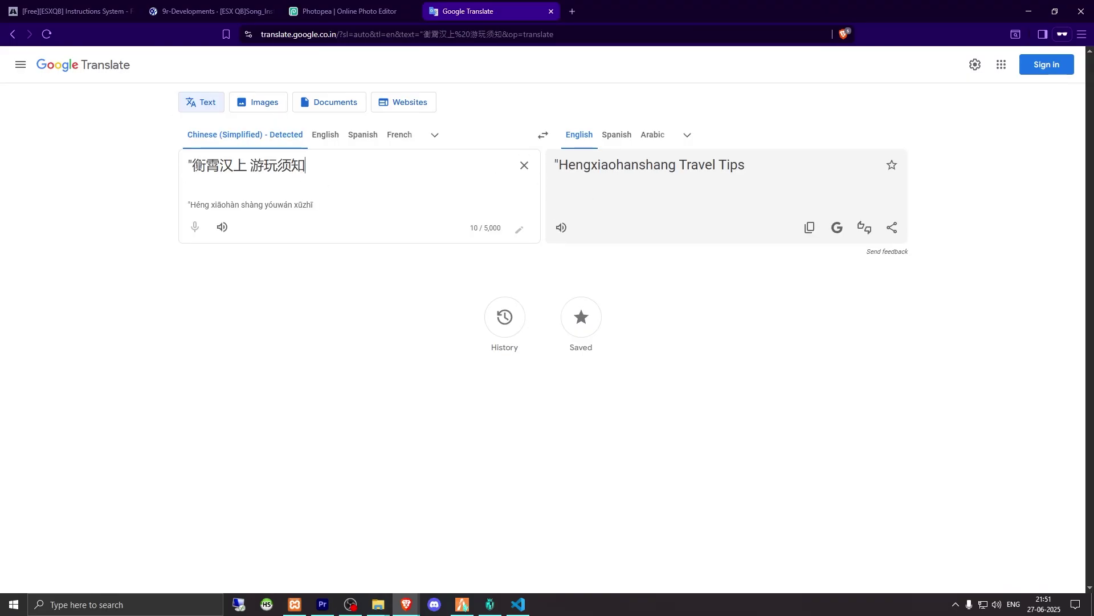
key(BackSpace)
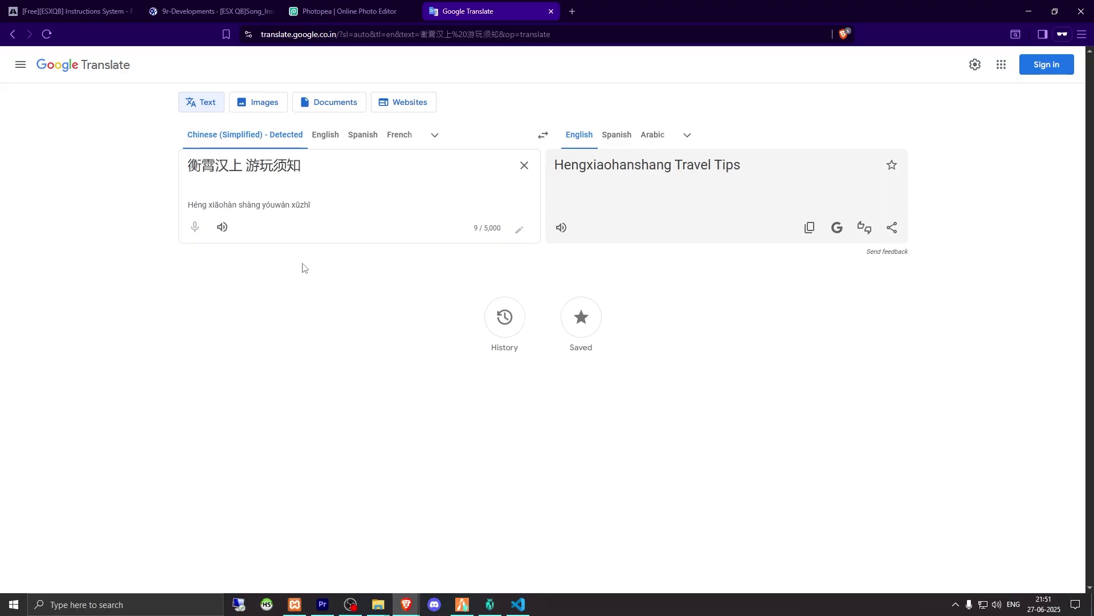
click(809, 228)
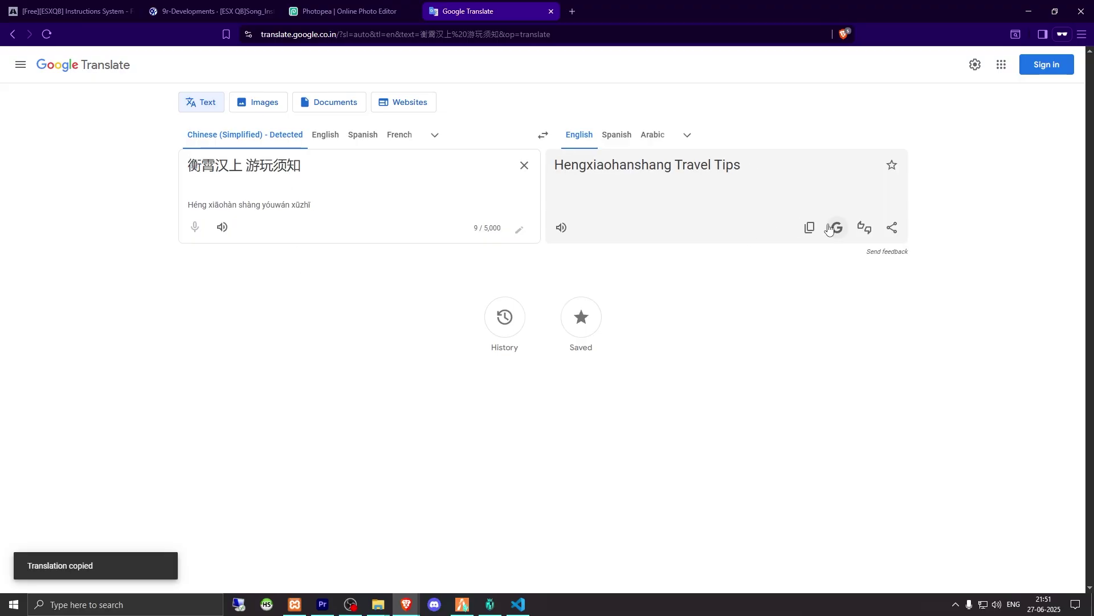
Replace the title value in config.lua with "Hengxiaohanshang Travel Tips", restoring its opening quotation mark
click(519, 603)
key(ctrl+v)
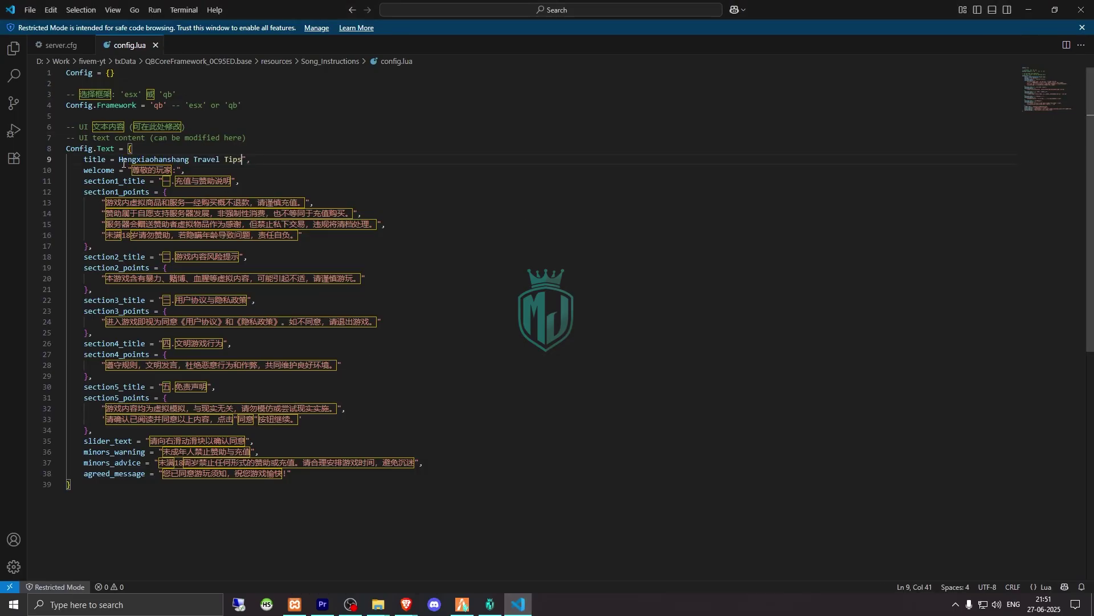
click(121, 160)
text(")
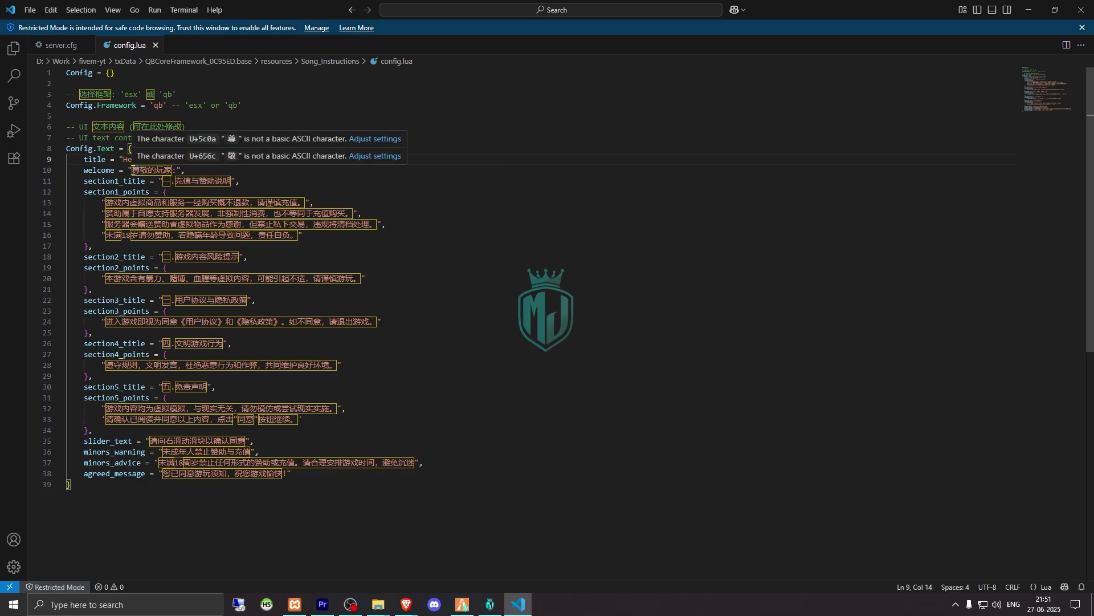
Translate the welcome text into English with Google Translate and replace it in config.lua with "Dear players", keeping the colon
drag(132, 170, 172, 170)
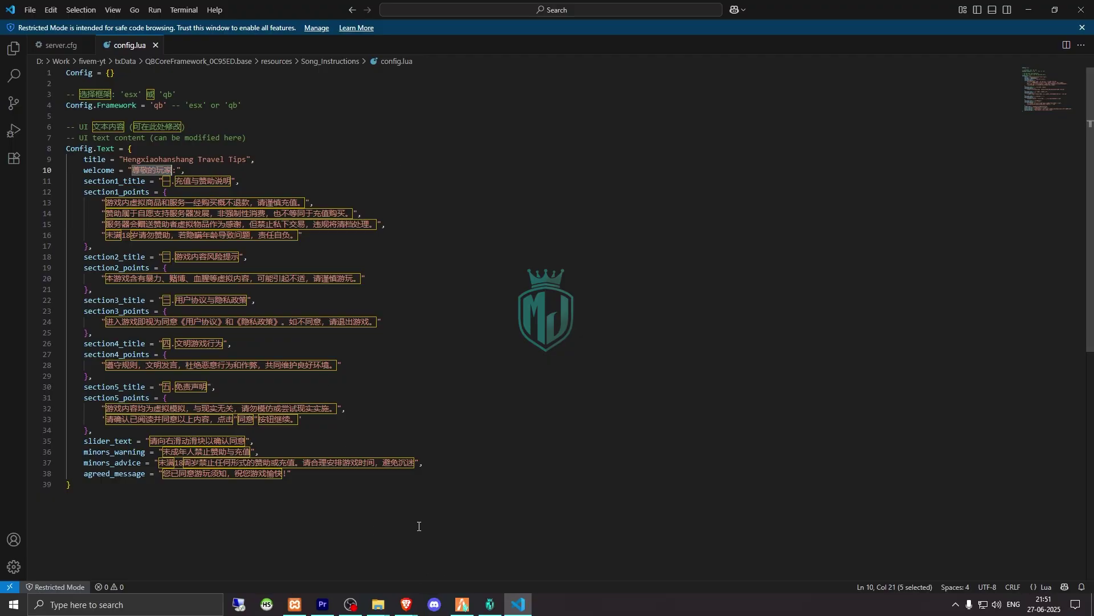
click(406, 604)
key(ctrl+a)
key(BackSpace)
key(ctrl+v)
triple_click(545, 163)
click(518, 605)
key(ctrl+v)
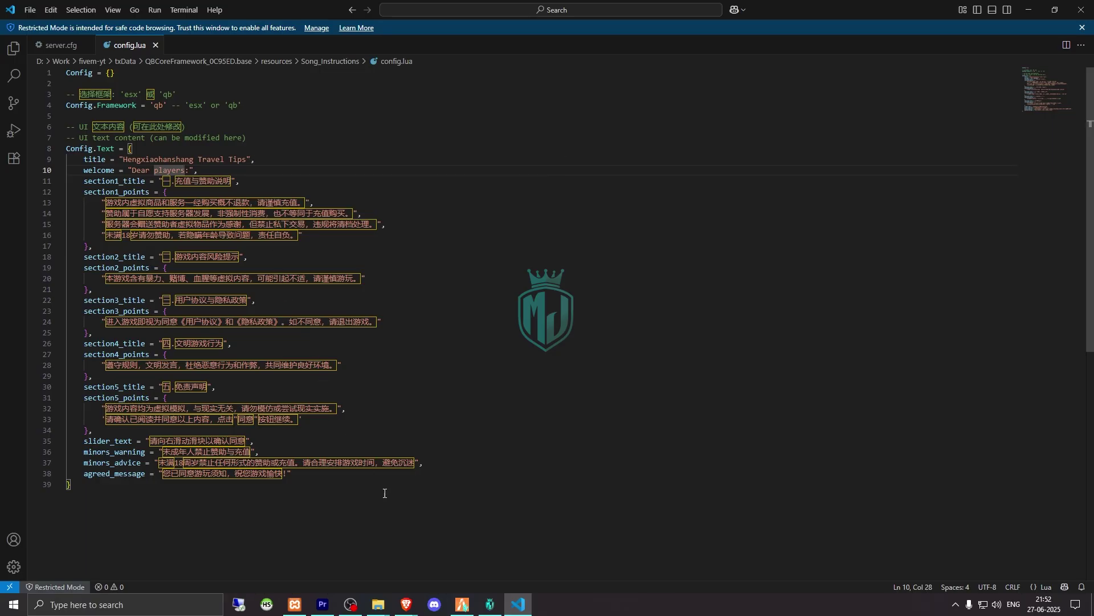
Switch to FiveM and restart the server through the in-game txAdmin menu
click(462, 604)
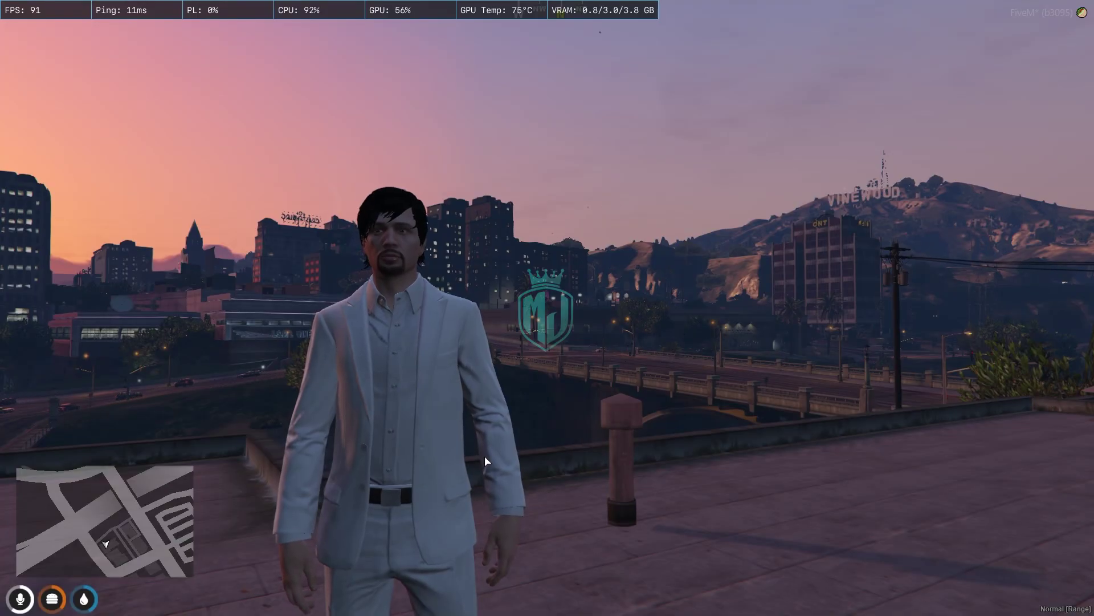
key(F1)
key(e)
key(e)
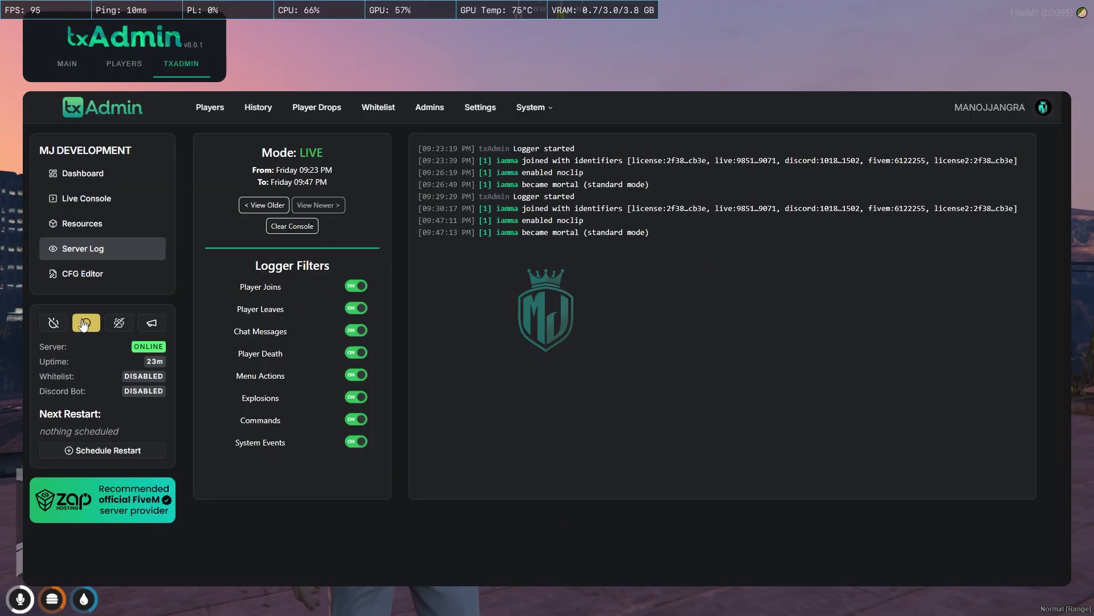
click(85, 323)
click(648, 365)
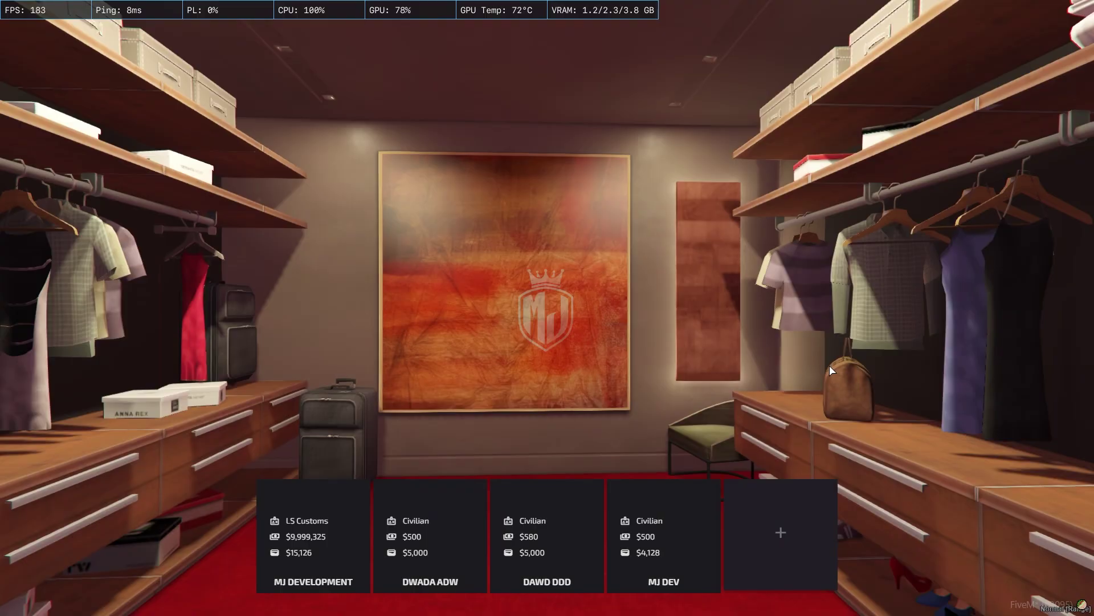
Start a new character registration, filling in the first and last names and choosing India as the nationality
click(740, 561)
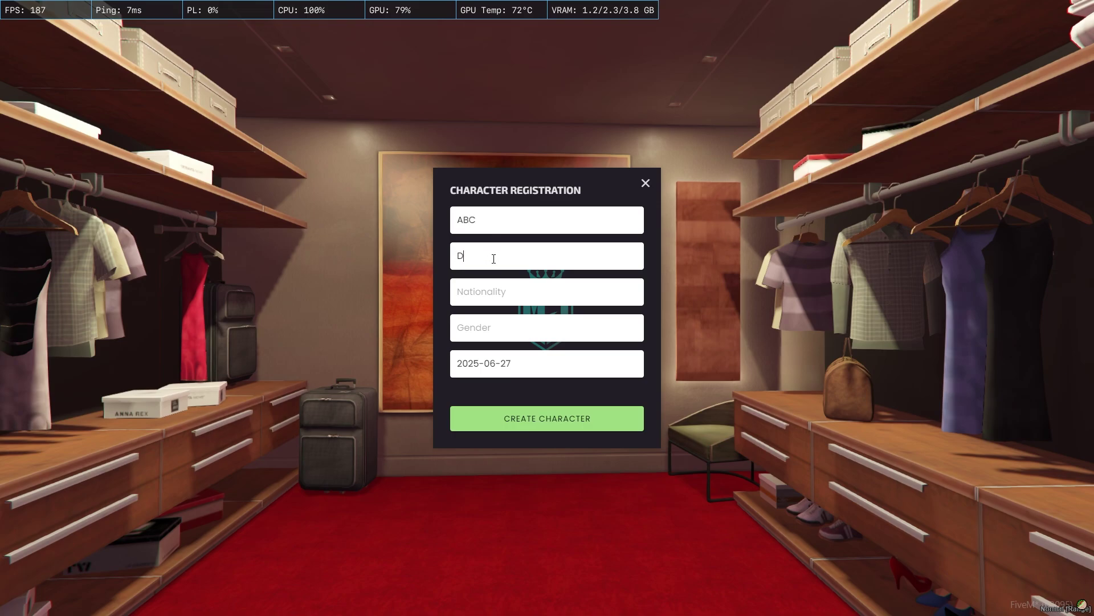
click(499, 288)
scroll(502, 308, down, 10)
click(501, 301)
click(504, 293)
scroll(507, 297, down, 10)
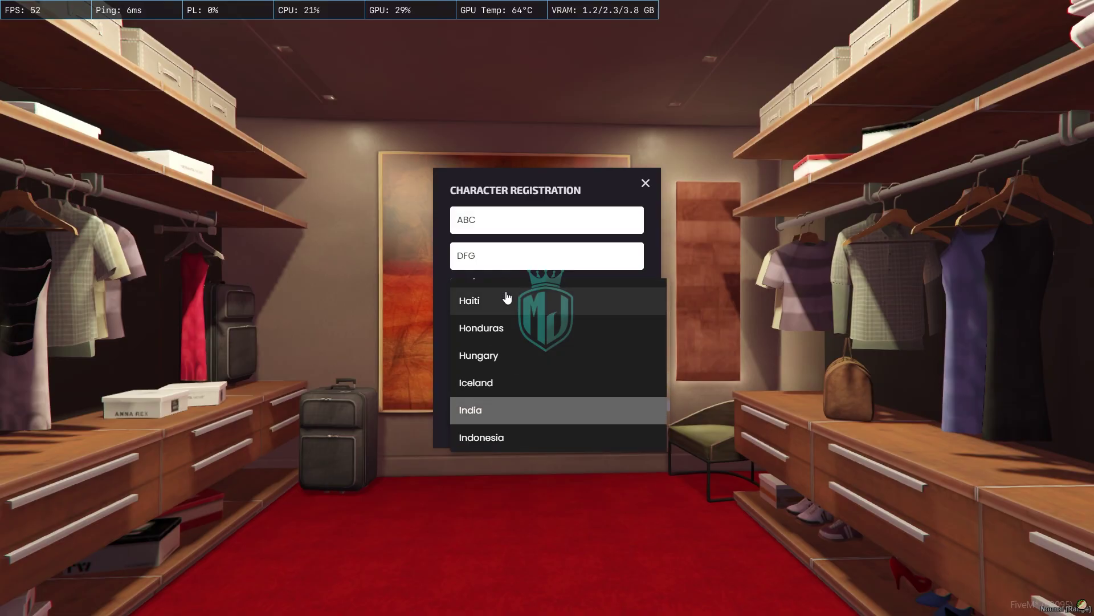
click(501, 410)
click(561, 418)
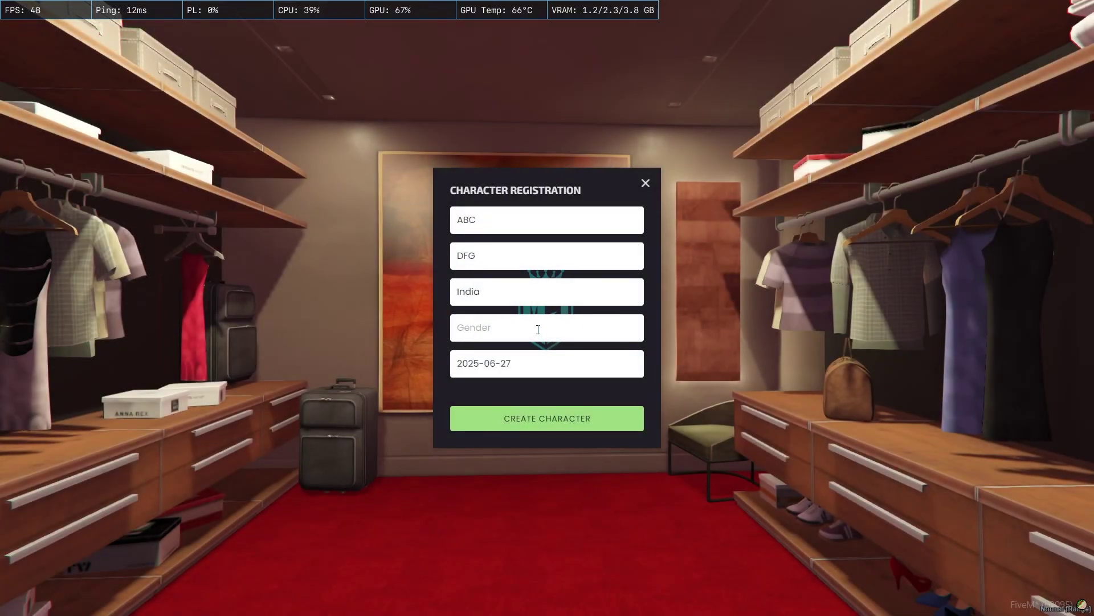
Finish creating the character by choosing a gender, and start the game at Tinsel Towers
click(548, 328)
click(533, 333)
click(562, 421)
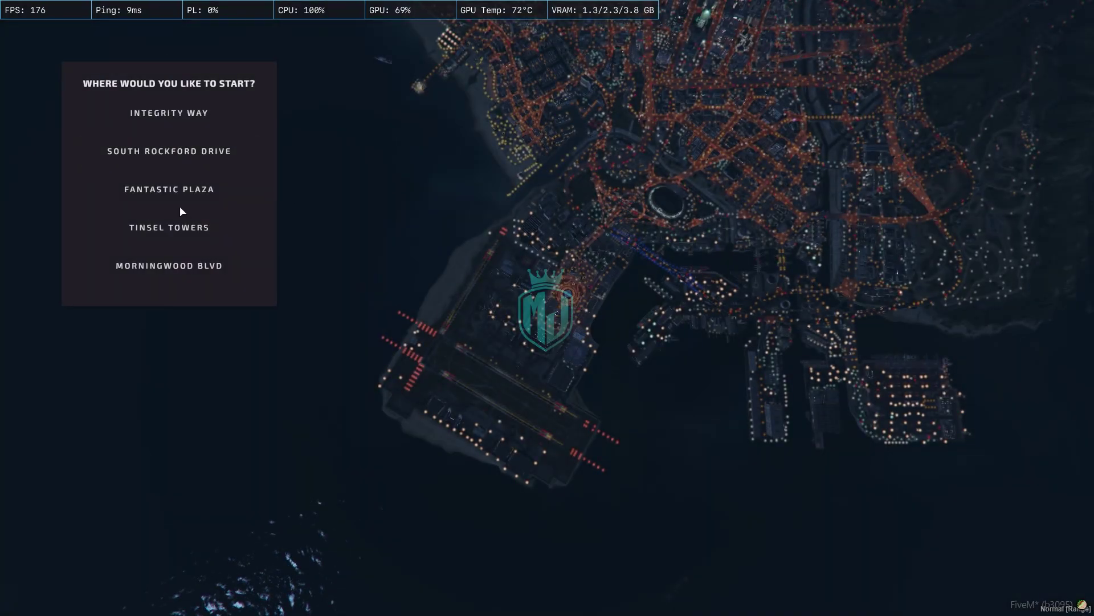
click(196, 228)
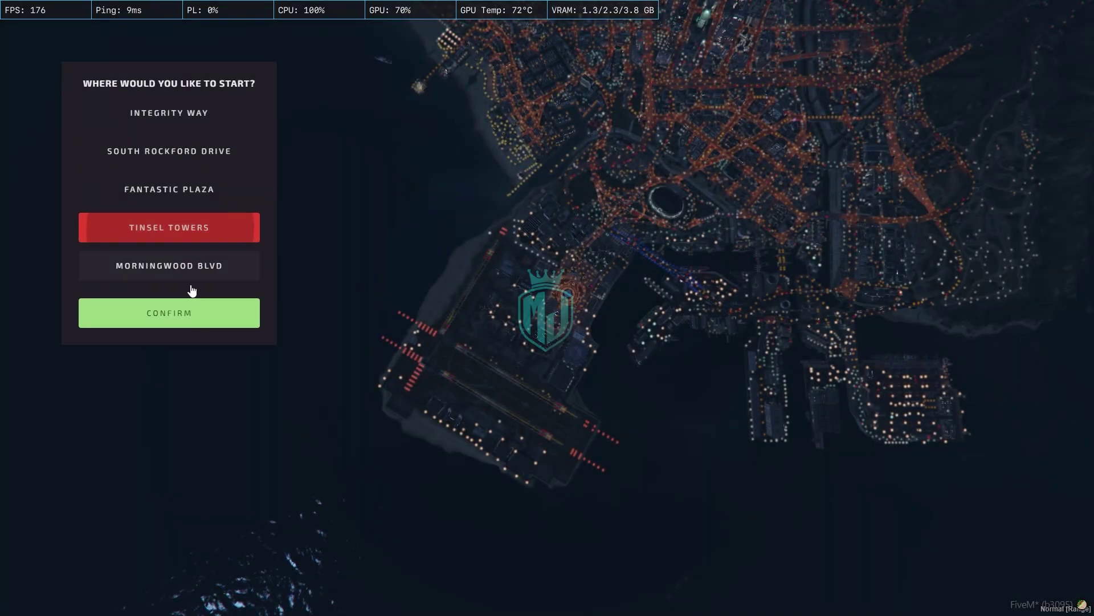
click(192, 311)
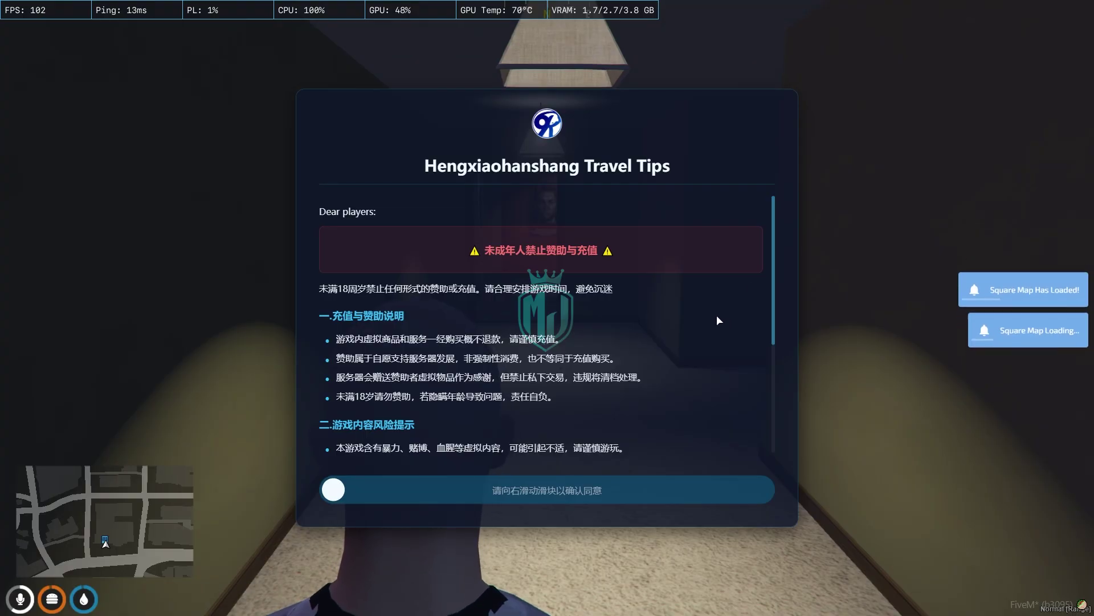
Review the travel tips notice from the Dear players line through the final section, and confirm agreement to the rules
triple_click(612, 168)
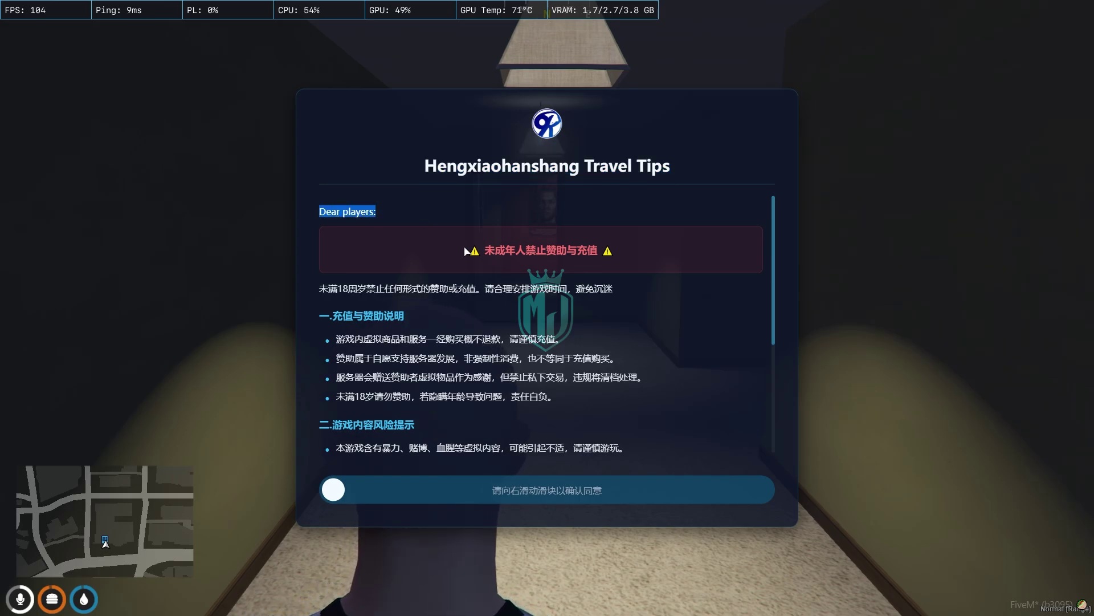
drag(465, 251, 679, 398)
scroll(679, 398, down, 3)
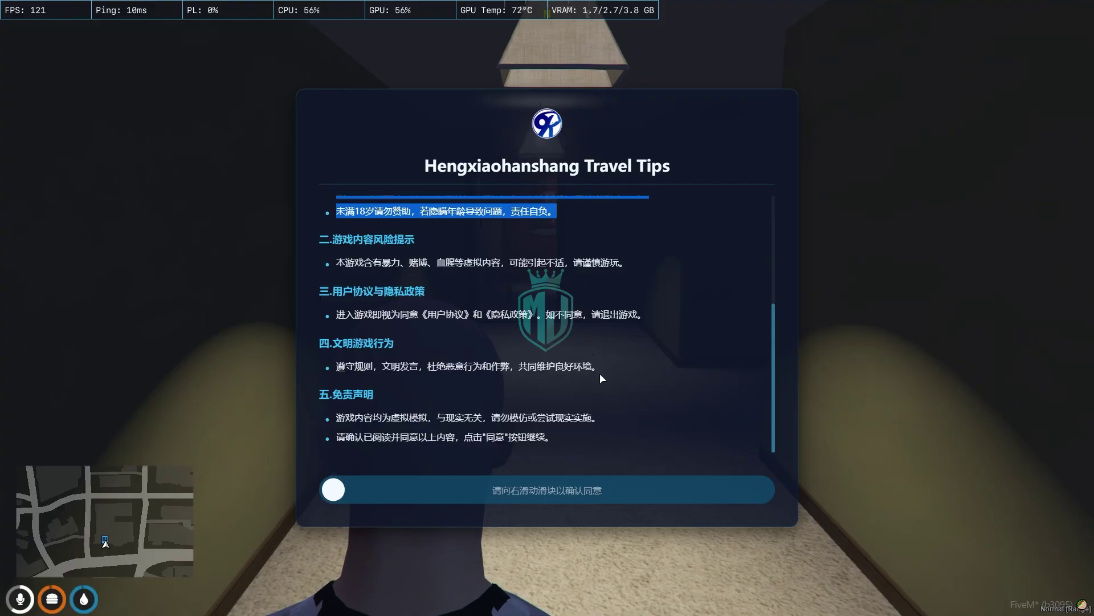
scroll(422, 305, up, 3)
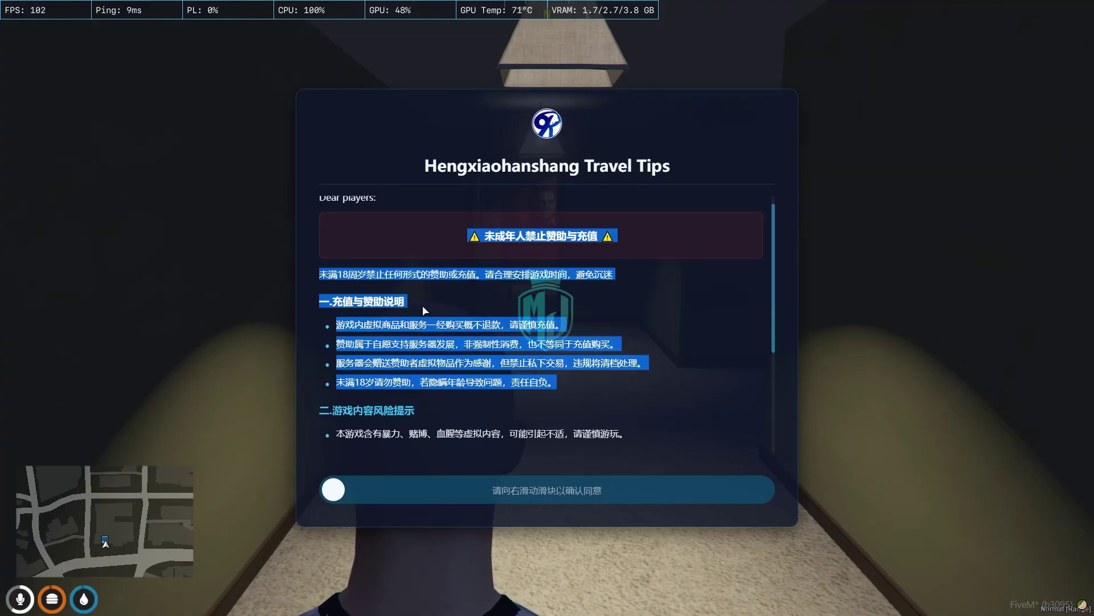
scroll(423, 305, down, 3)
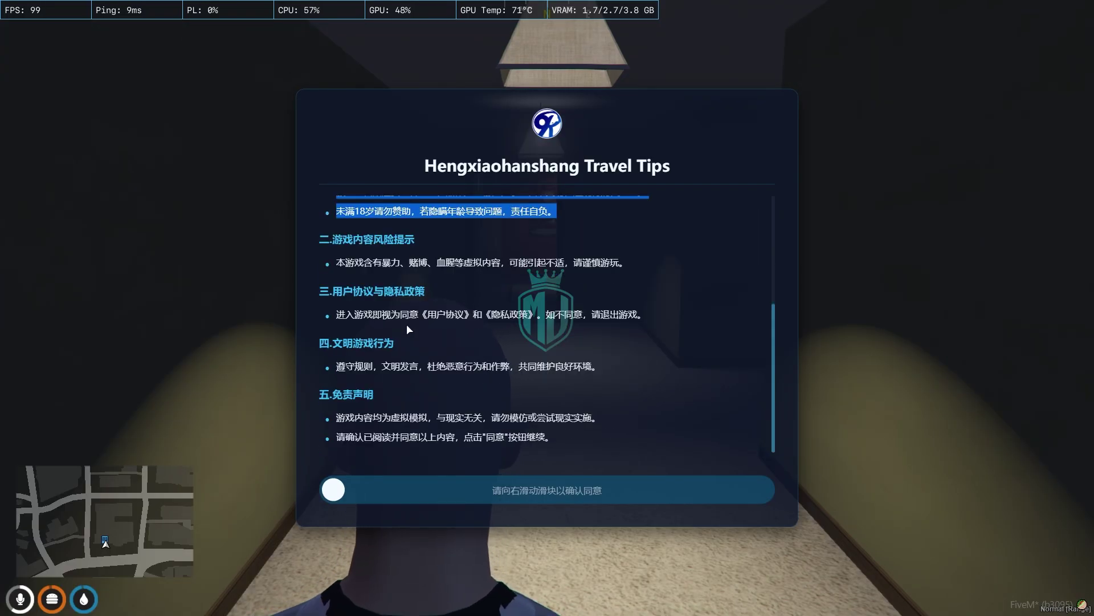
drag(333, 490, 754, 495)
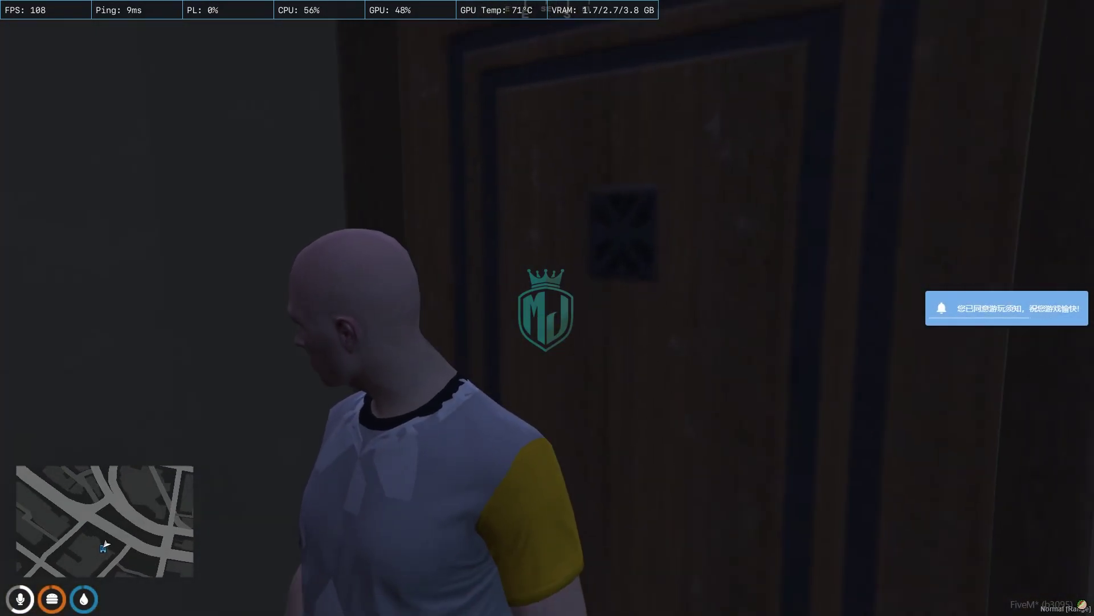
Leave the apartment through its door and walk the character away from the building entrance
key(alt)
click(625, 328)
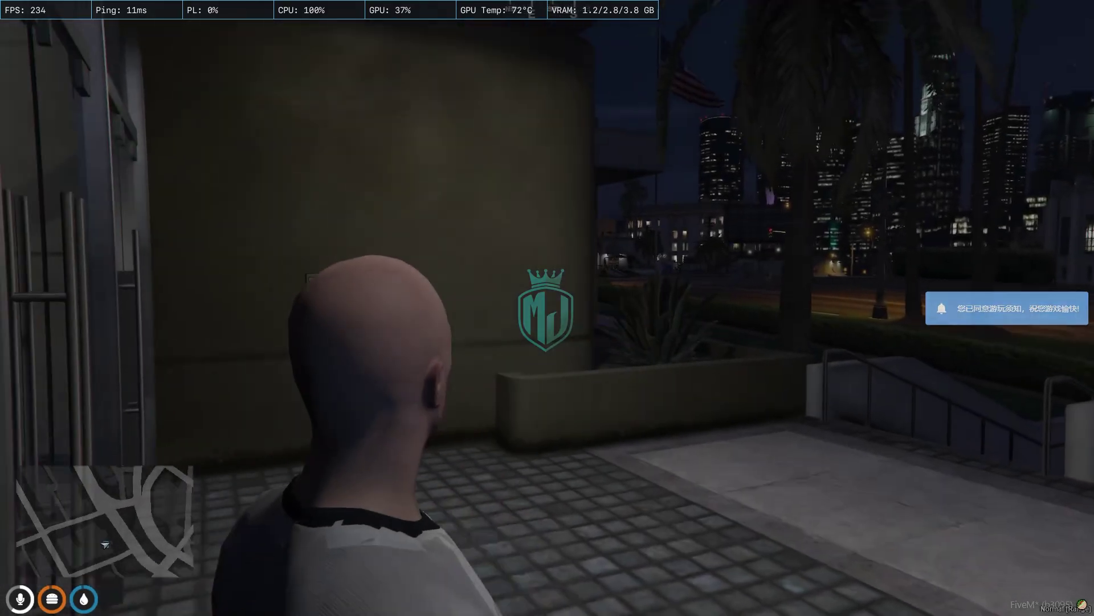
key(s)
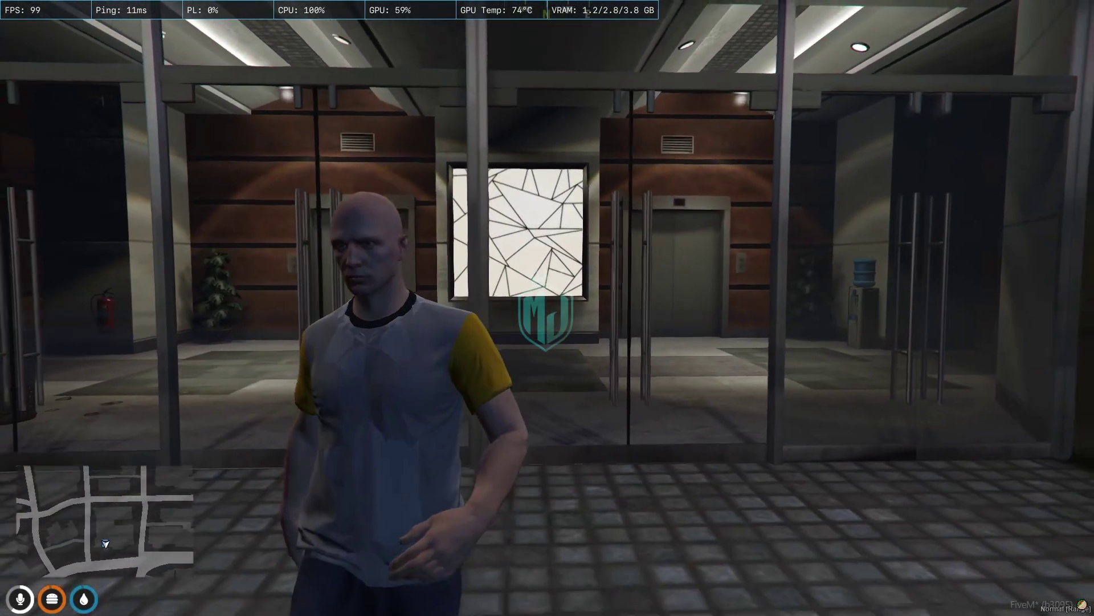